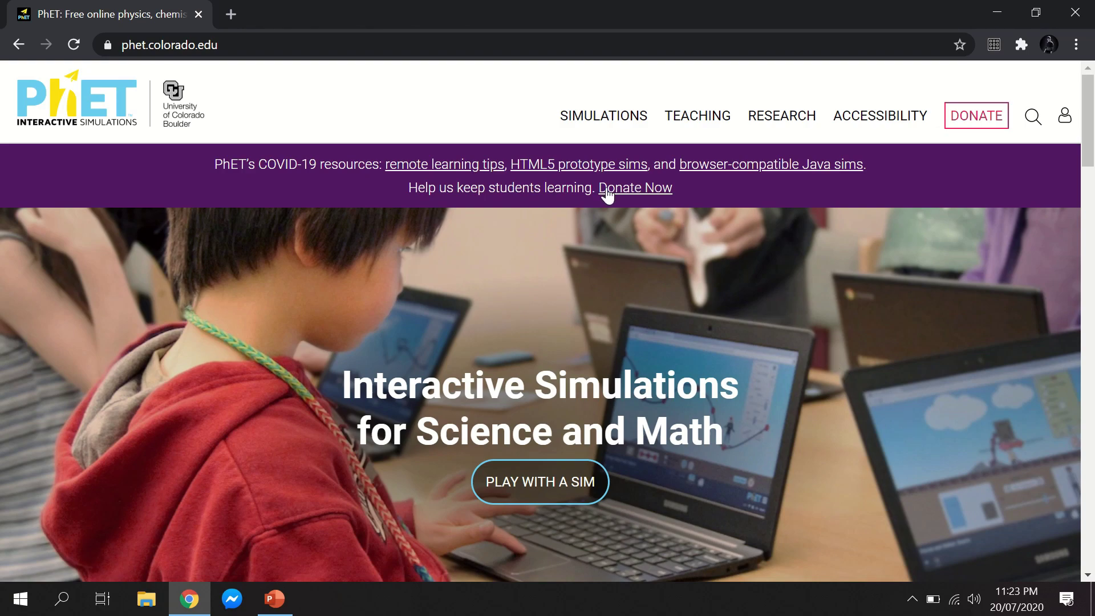
Bring up the SIMULATIONS dropdown in the PhET home page's top navigation bar
{"action": "mouse_move", "coordinate": [618, 127]}
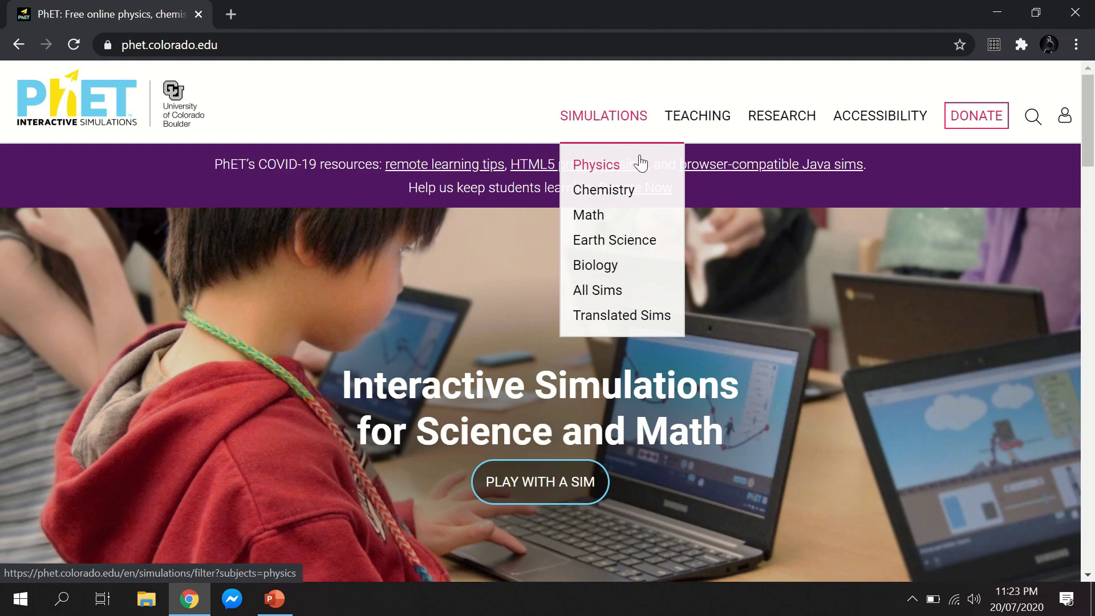
Show All Sims and filter the catalogue to Motion simulations under Physics
{"action": "left_click", "coordinate": [622, 303]}
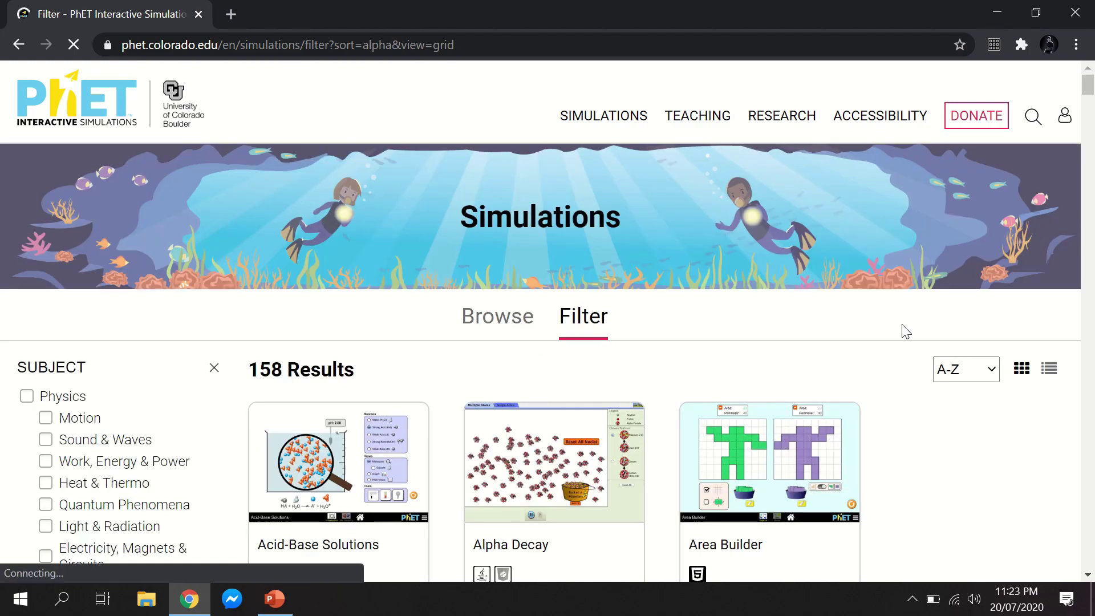
{"action": "scroll", "coordinate": [892, 428], "scroll_direction": "down", "scroll_amount": 1}
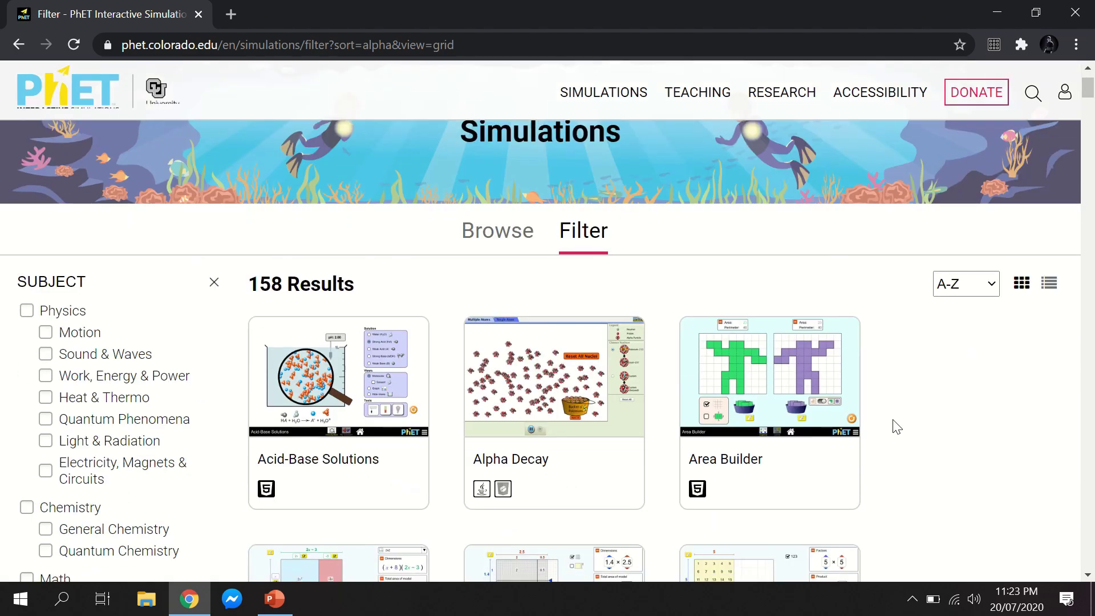
{"action": "scroll", "coordinate": [896, 417], "scroll_direction": "down", "scroll_amount": 3}
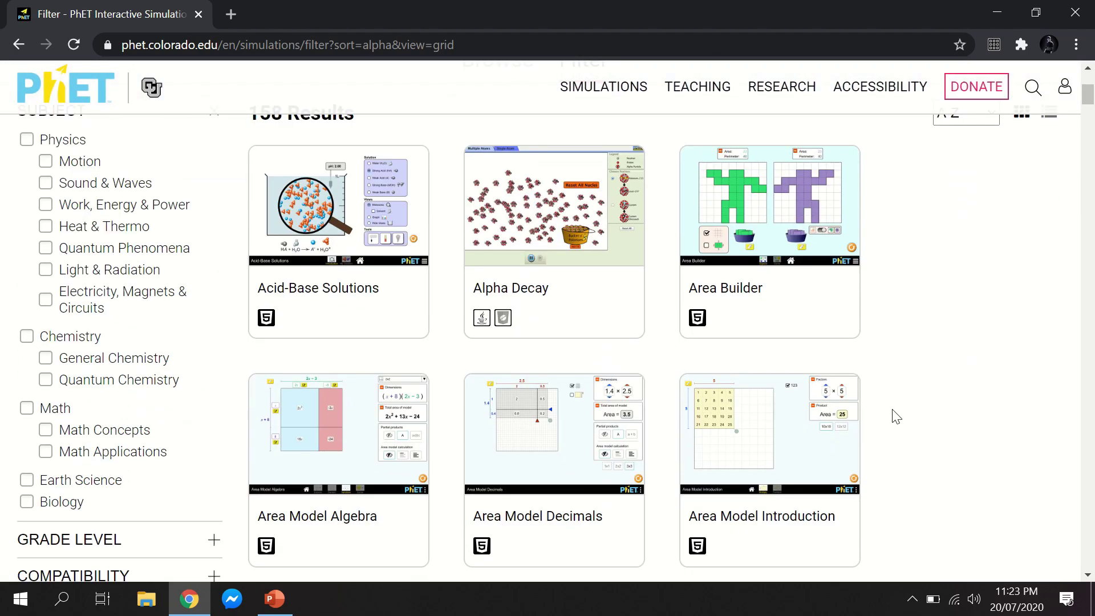
{"action": "scroll", "coordinate": [896, 417], "scroll_direction": "up", "scroll_amount": 2}
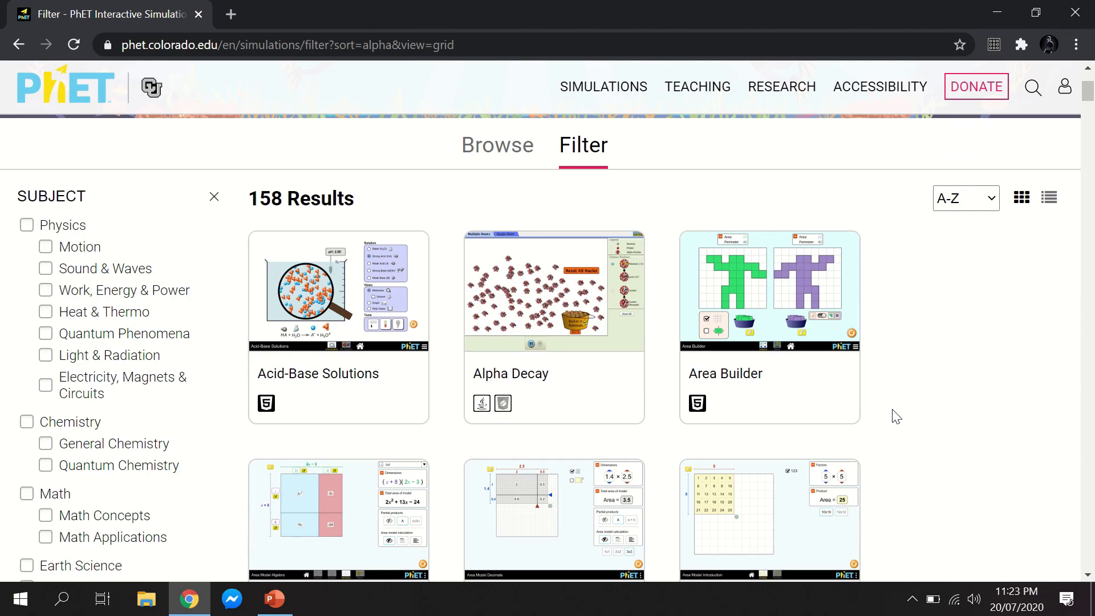
{"action": "scroll", "coordinate": [896, 417], "scroll_direction": "down", "scroll_amount": 1}
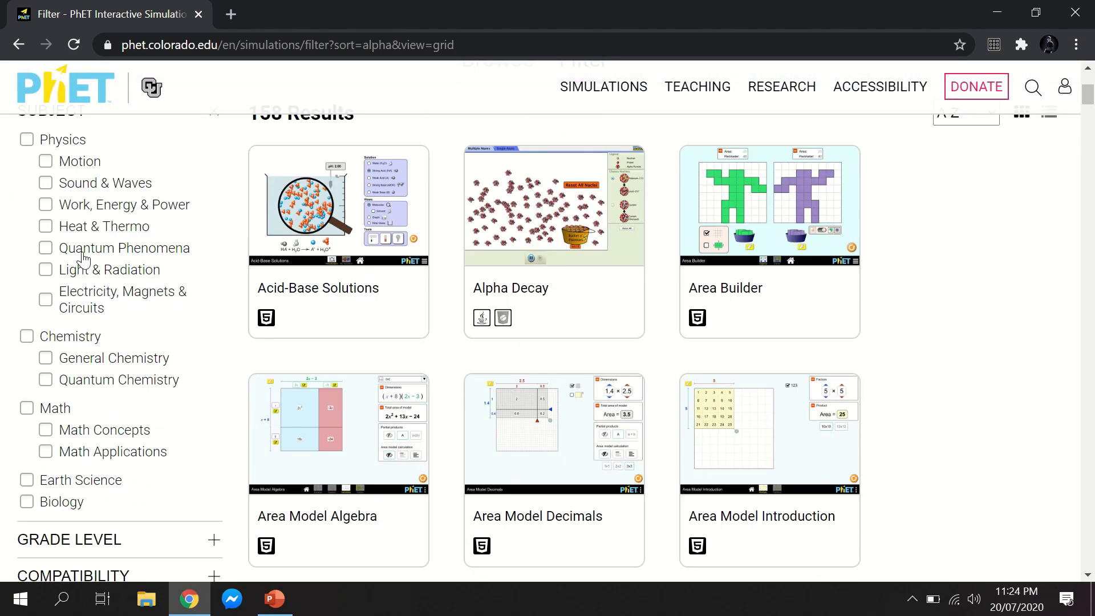
{"action": "left_click", "coordinate": [45, 162]}
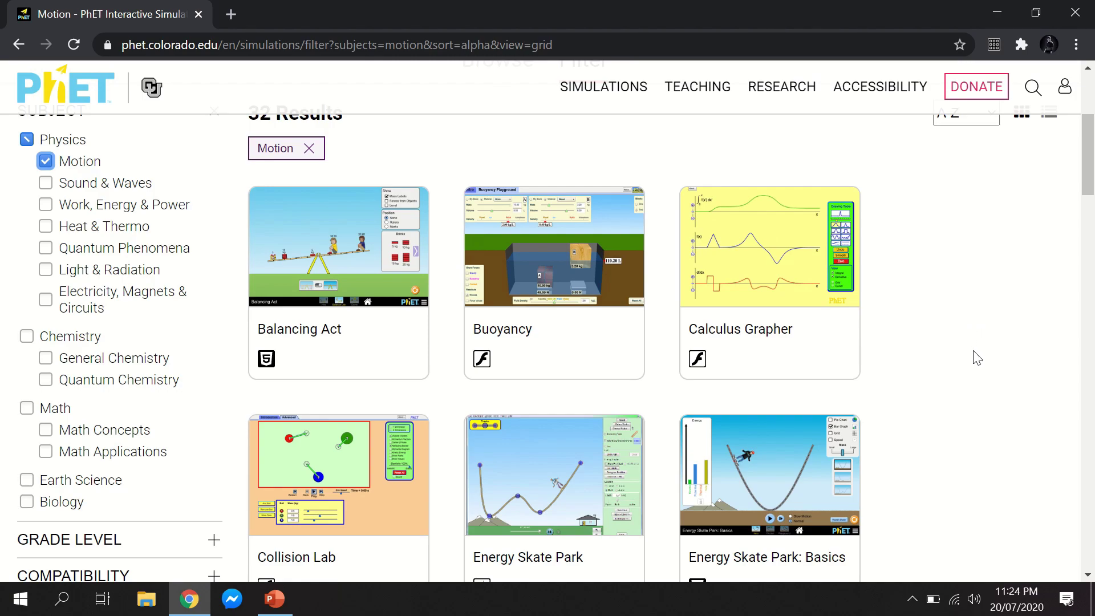
Scroll the Motion results down until the Forces and Motion: Basics card appears
{"action": "scroll", "coordinate": [977, 357], "scroll_direction": "down", "scroll_amount": 6}
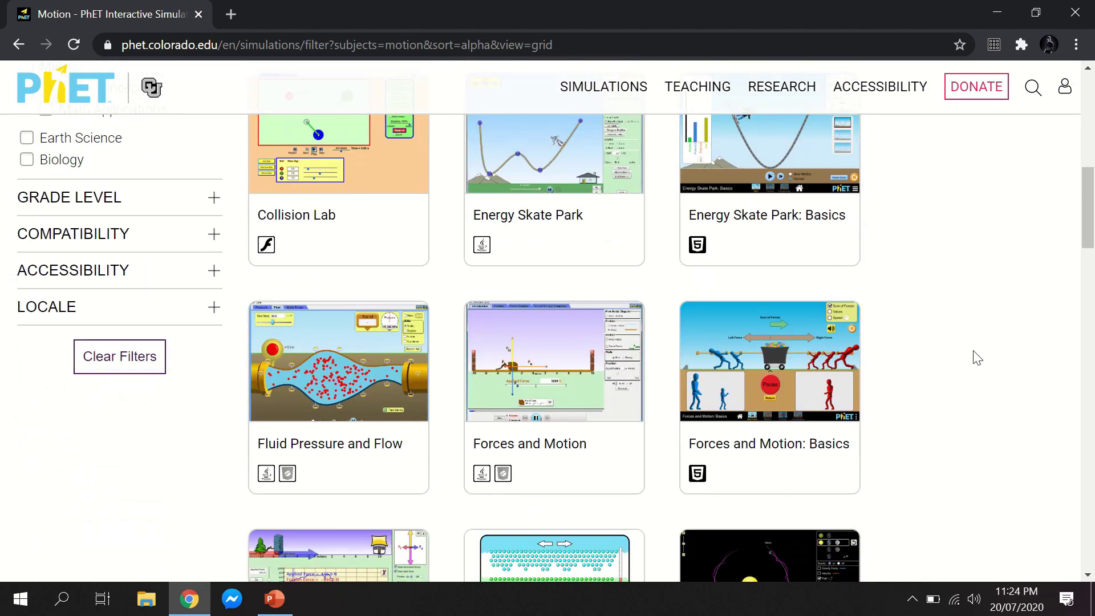
{"action": "scroll", "coordinate": [977, 358], "scroll_direction": "down", "scroll_amount": 2}
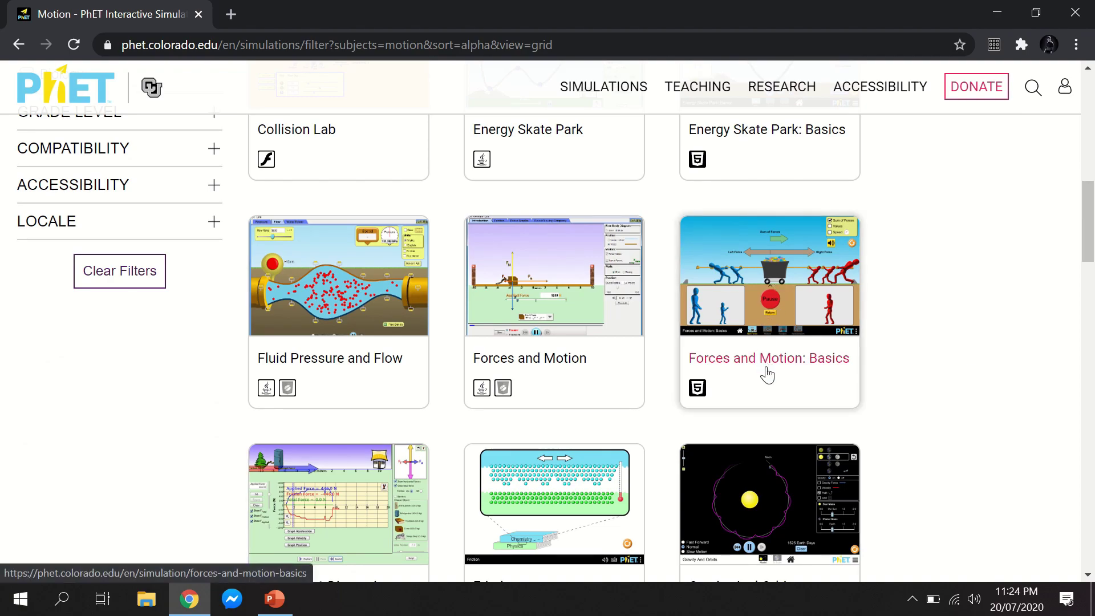
Go to the Forces and Motion: Basics page and download its 2.7 MB HTML file
{"action": "left_click", "coordinate": [766, 389]}
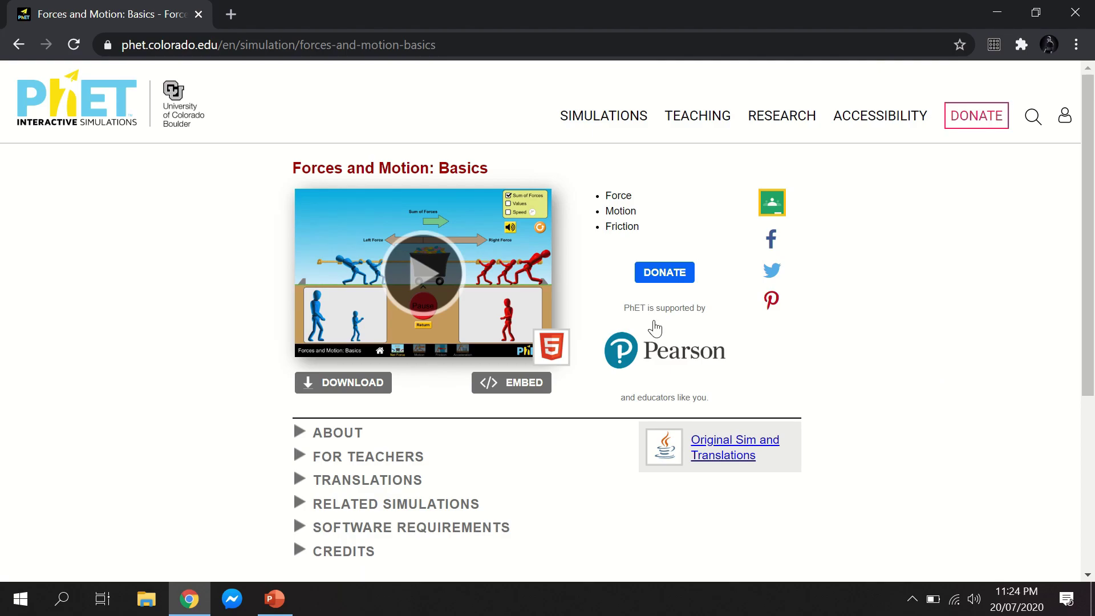
{"action": "left_click", "coordinate": [365, 397]}
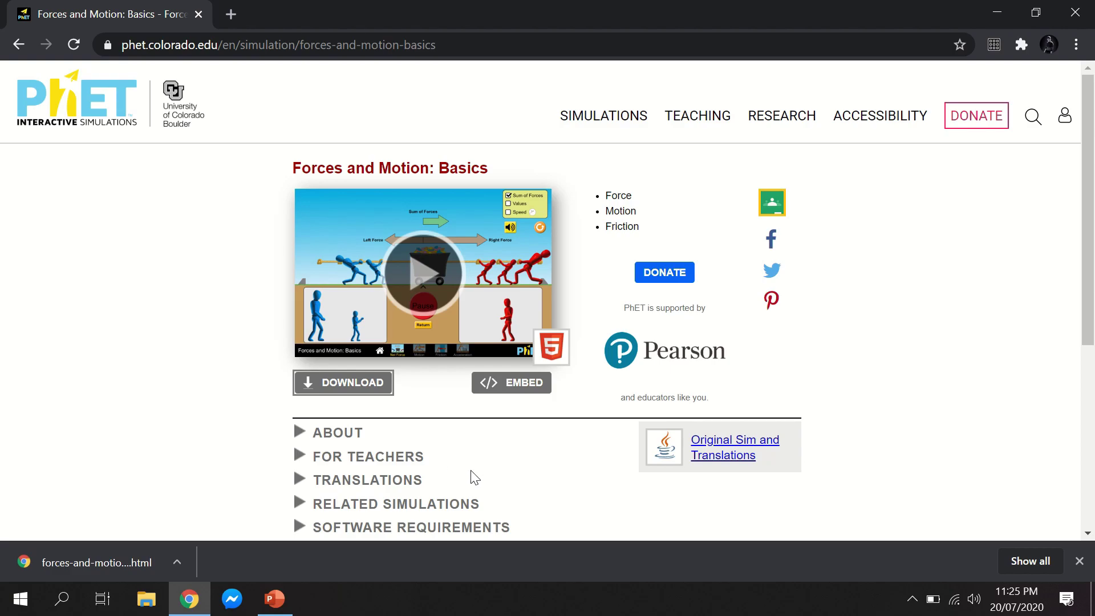
Launch Forces and Motion: Basics, preview Motion, Friction and Acceleration, then enter Net Force
{"action": "left_click", "coordinate": [429, 291]}
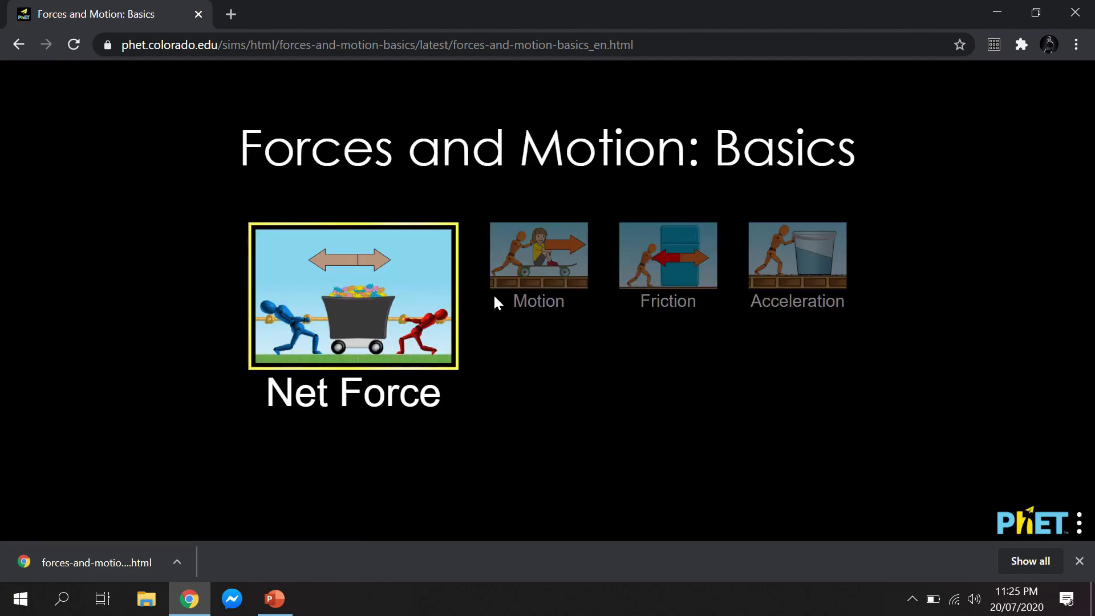
{"action": "left_click", "coordinate": [519, 296]}
{"action": "left_click", "coordinate": [642, 277]}
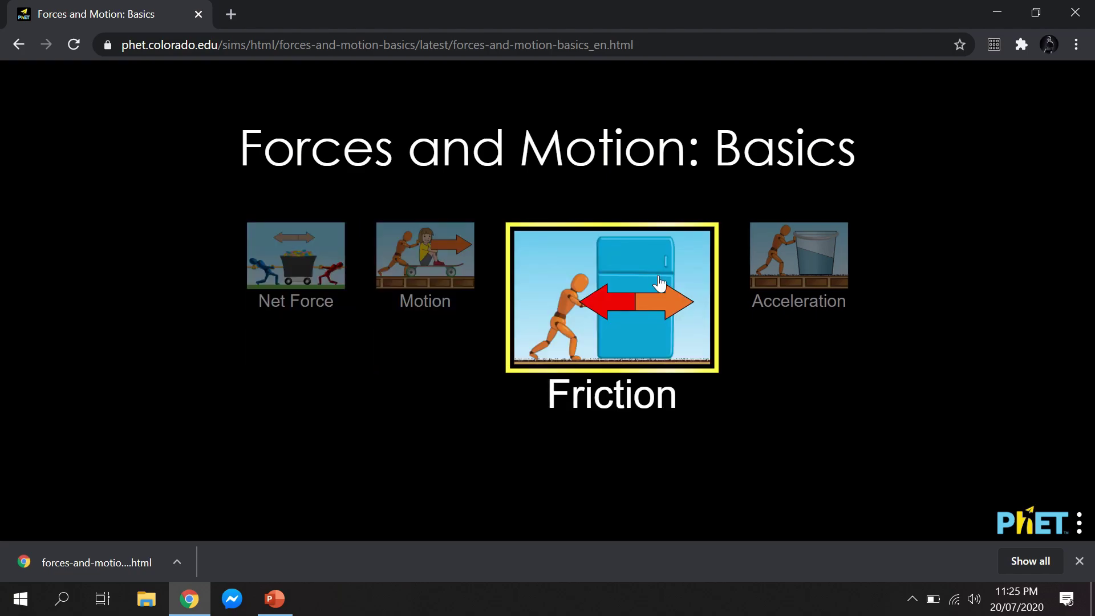
{"action": "left_click", "coordinate": [775, 282]}
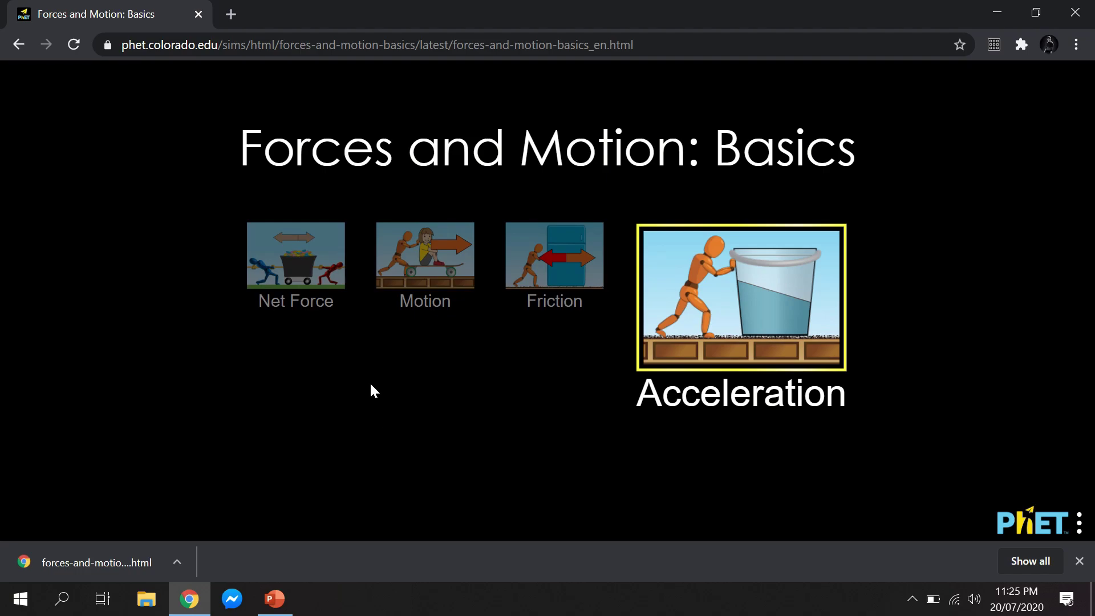
{"action": "left_click", "coordinate": [297, 278]}
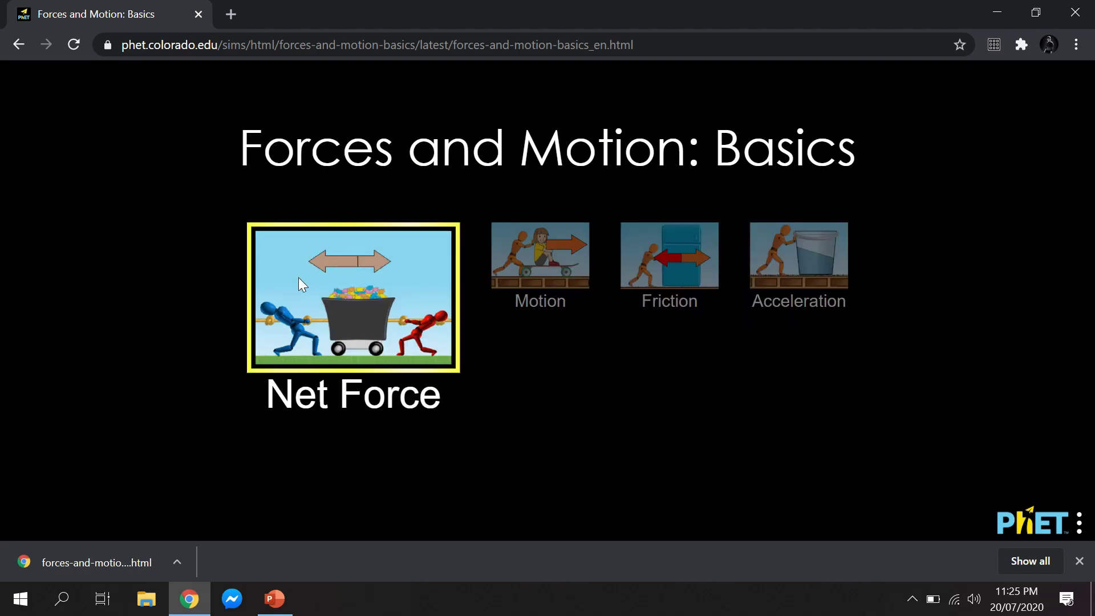
{"action": "left_click", "coordinate": [401, 346]}
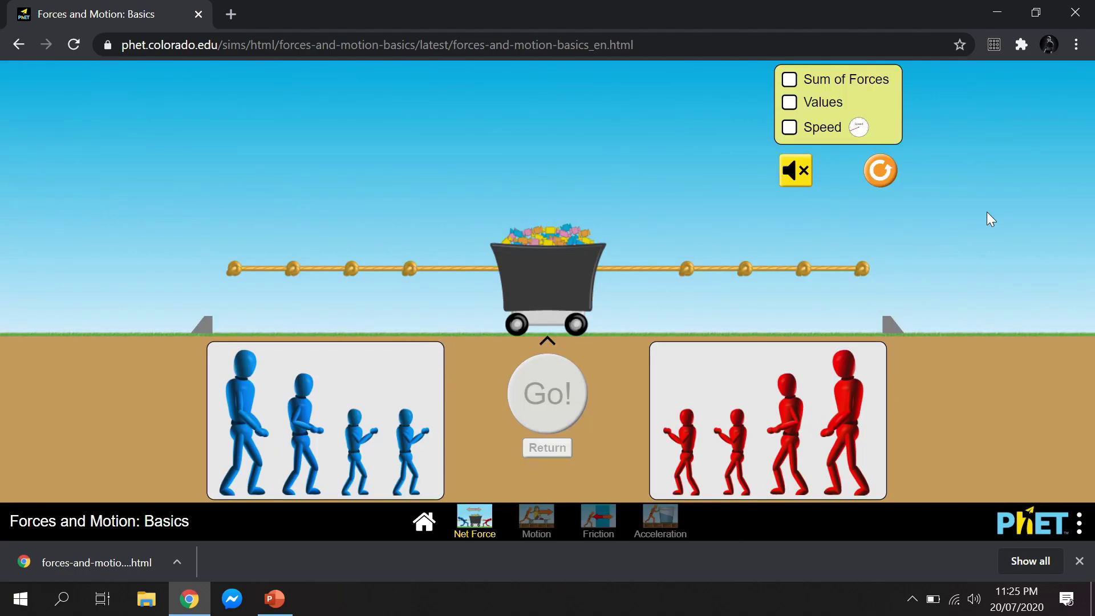
Show Sum of Forces and Speed, run and pause a one-small-puller-per-side tug-of-war, then switch to Motion
{"action": "left_click", "coordinate": [791, 80]}
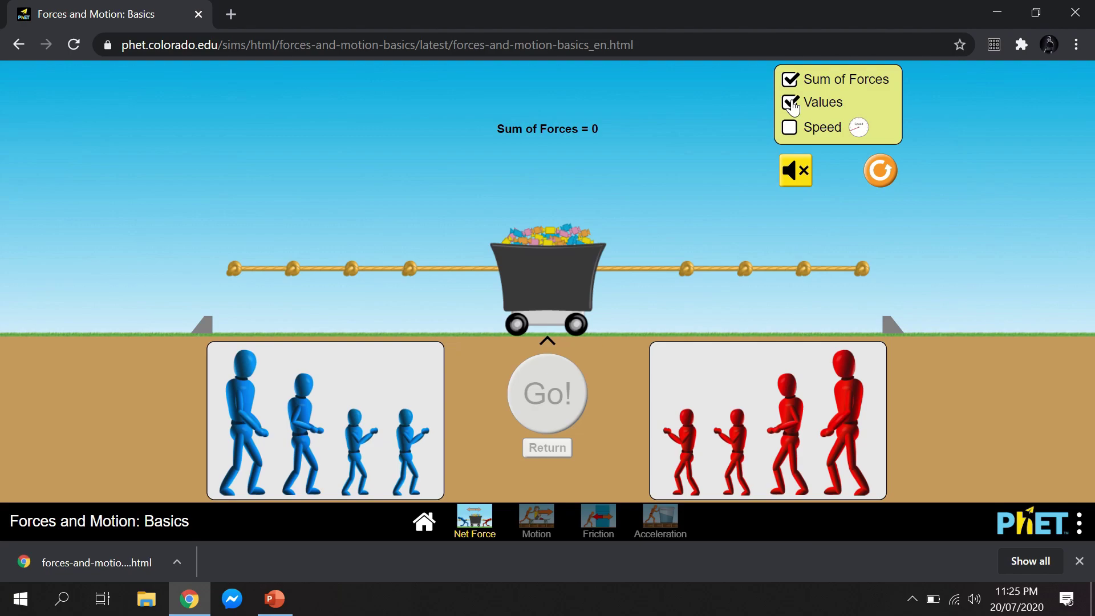
{"action": "left_click", "coordinate": [790, 127]}
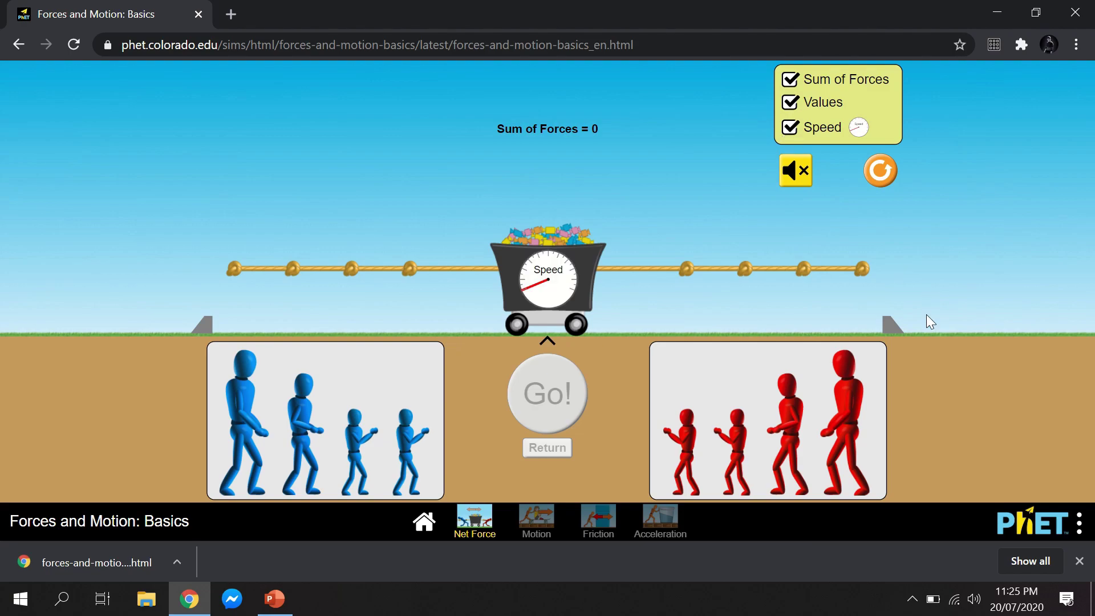
{"action": "left_click_drag", "start_coordinate": [423, 450], "coordinate": [409, 288]}
{"action": "left_click_drag", "start_coordinate": [677, 468], "coordinate": [680, 290]}
{"action": "left_click", "coordinate": [536, 422]}
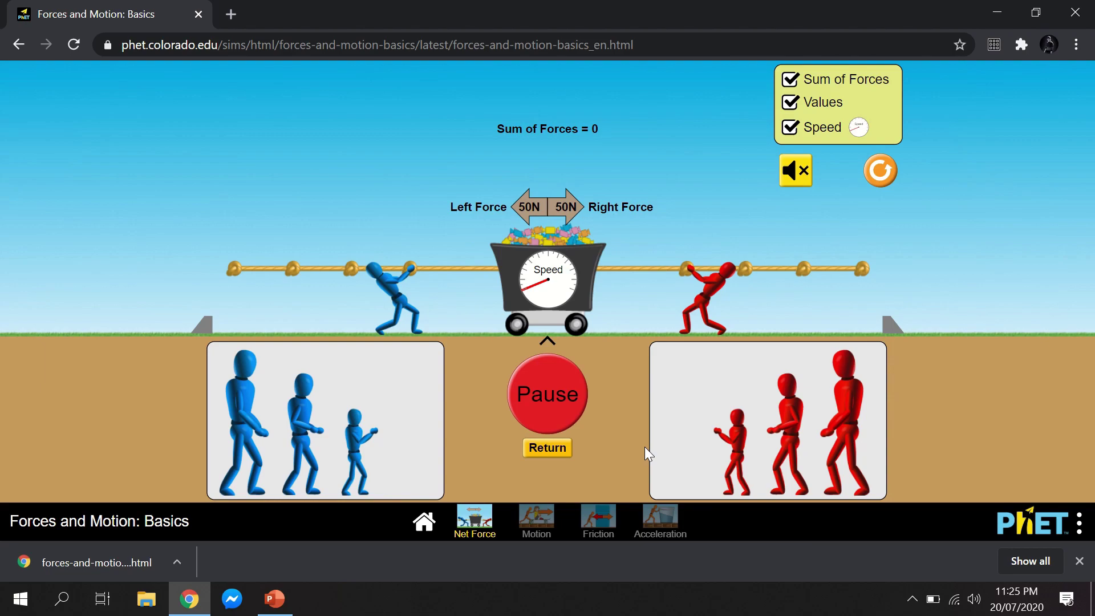
{"action": "left_click", "coordinate": [557, 423]}
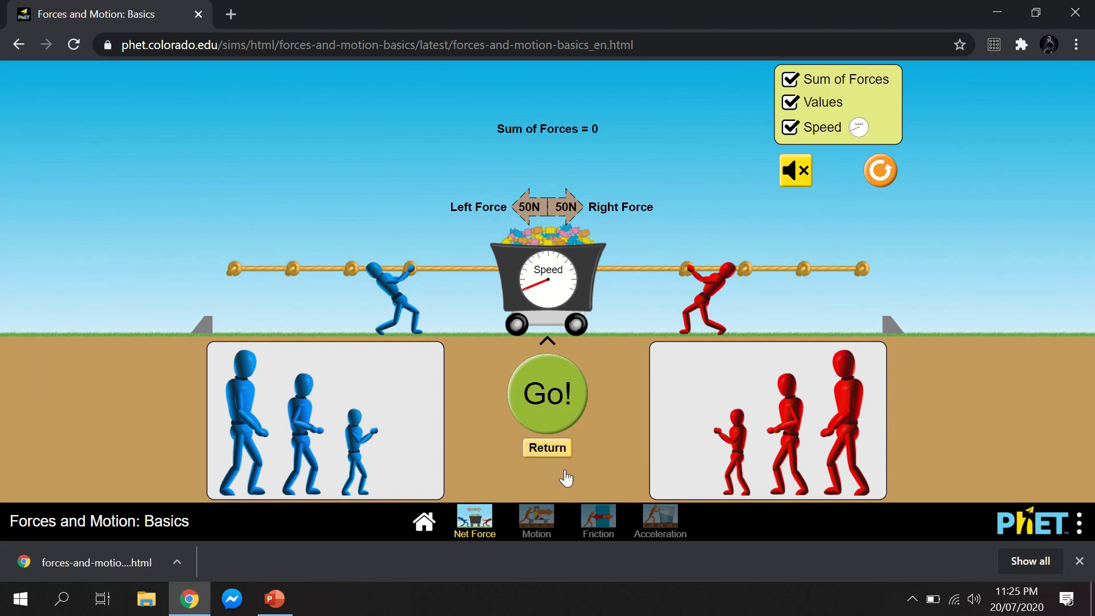
{"action": "left_click", "coordinate": [547, 532]}
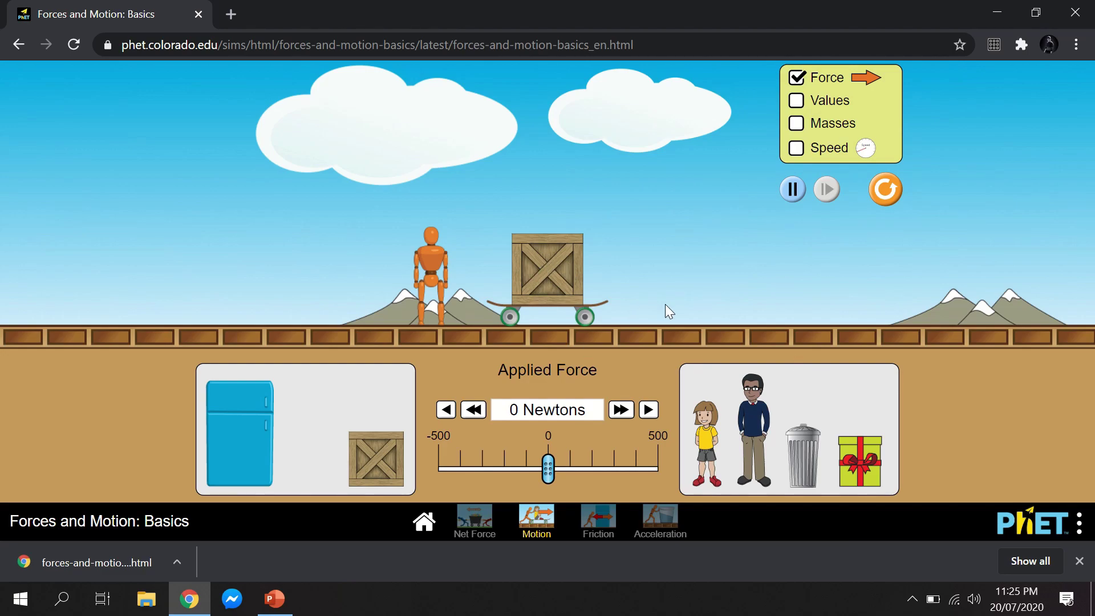
Turn on Values and Masses and push the 50 kg crate with 150 N applied force
{"action": "left_click_drag", "start_coordinate": [552, 466], "coordinate": [552, 467]}
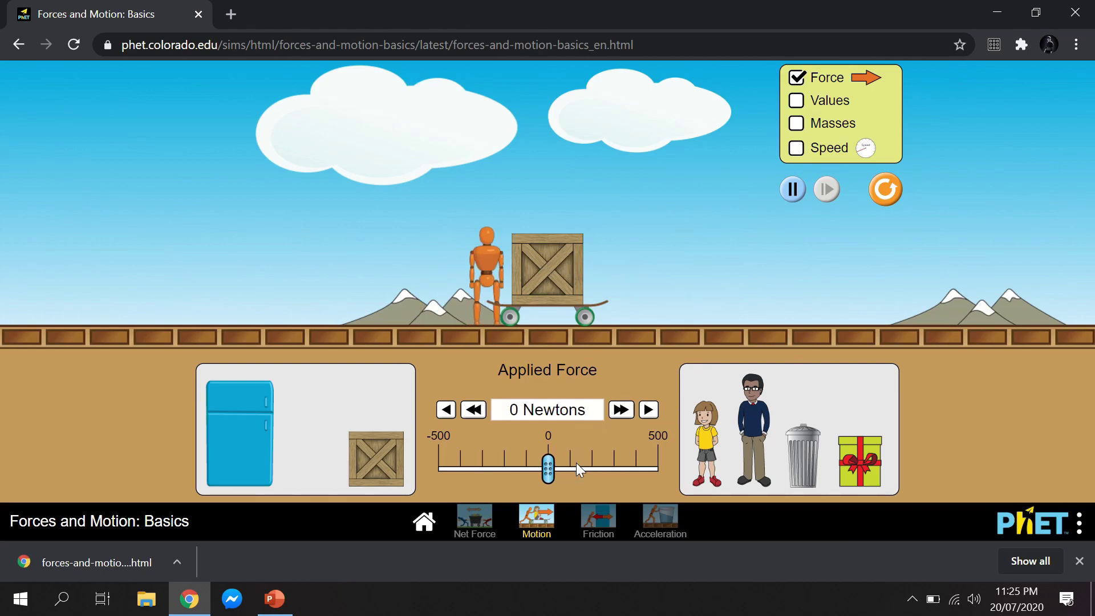
{"action": "left_click", "coordinate": [796, 101]}
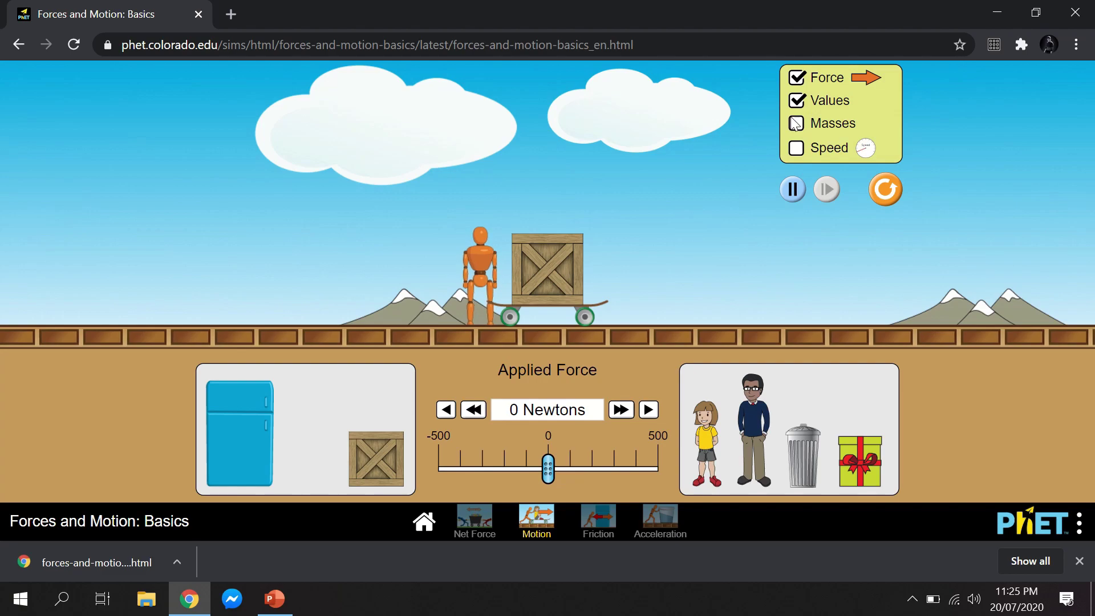
{"action": "left_click", "coordinate": [797, 124]}
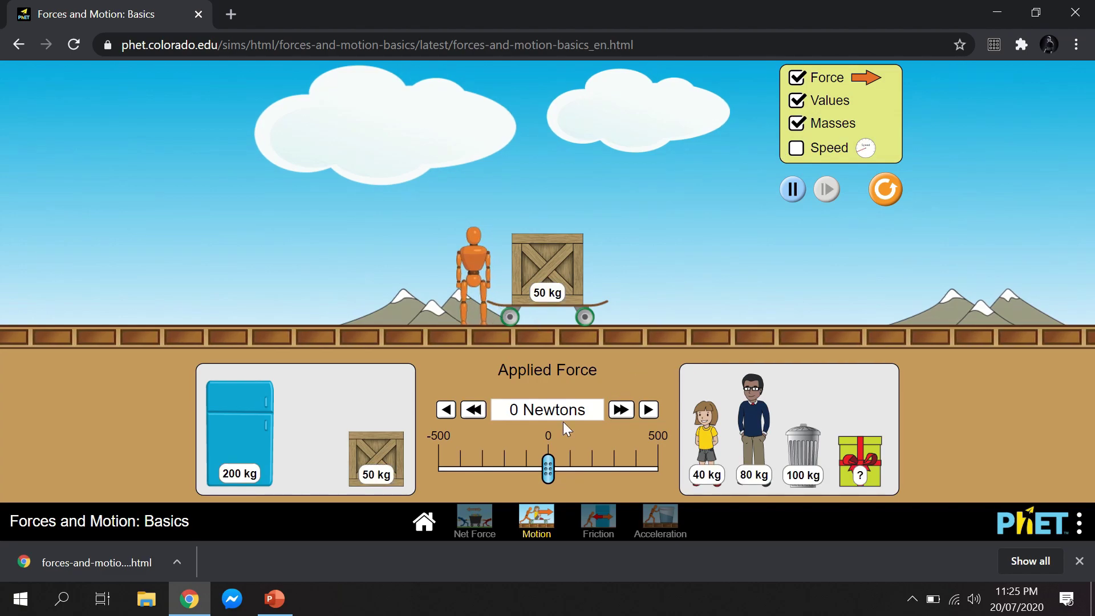
{"action": "left_click", "coordinate": [617, 420]}
{"action": "left_click", "coordinate": [617, 420]}
{"action": "left_click", "coordinate": [618, 421]}
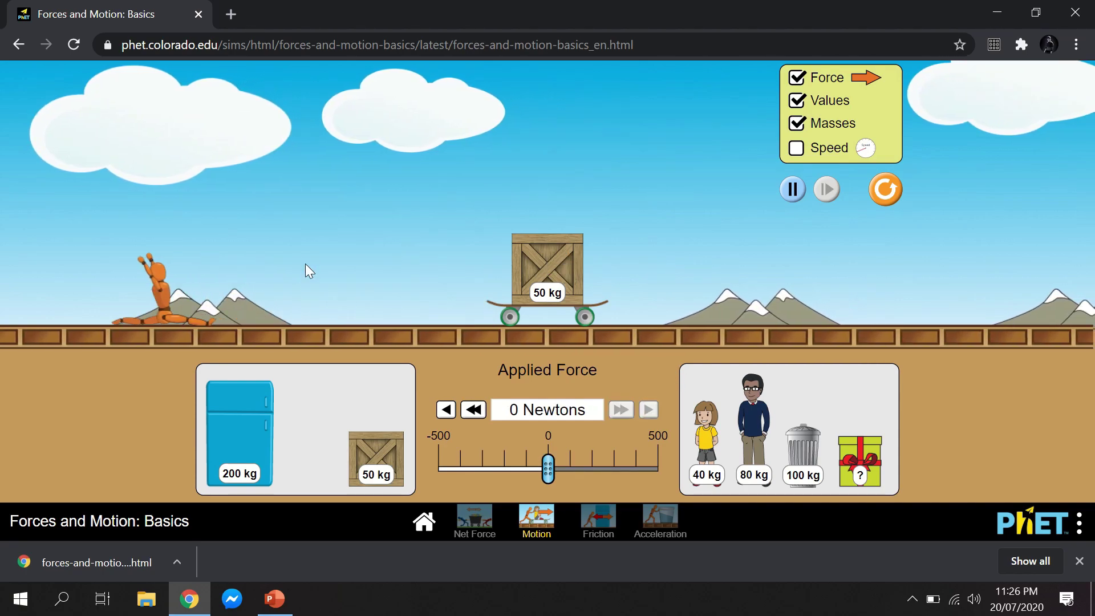
Close the online simulation tab and disconnect Windows 10 from the current Wi-Fi network
{"action": "left_click", "coordinate": [233, 17]}
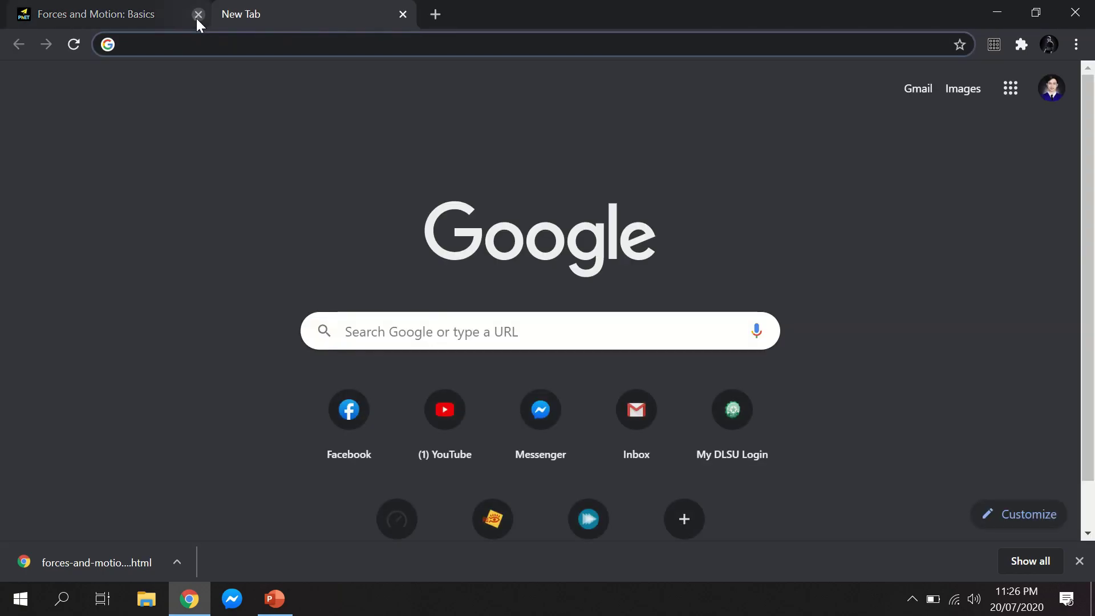
{"action": "left_click", "coordinate": [198, 15]}
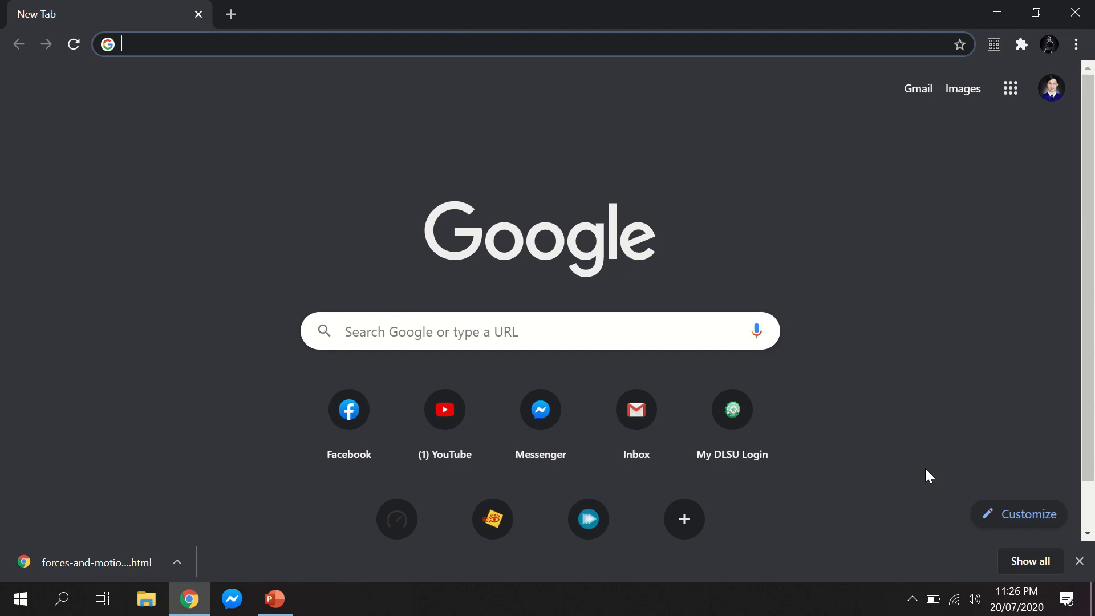
{"action": "right_click", "coordinate": [954, 600]}
{"action": "left_click", "coordinate": [944, 447]}
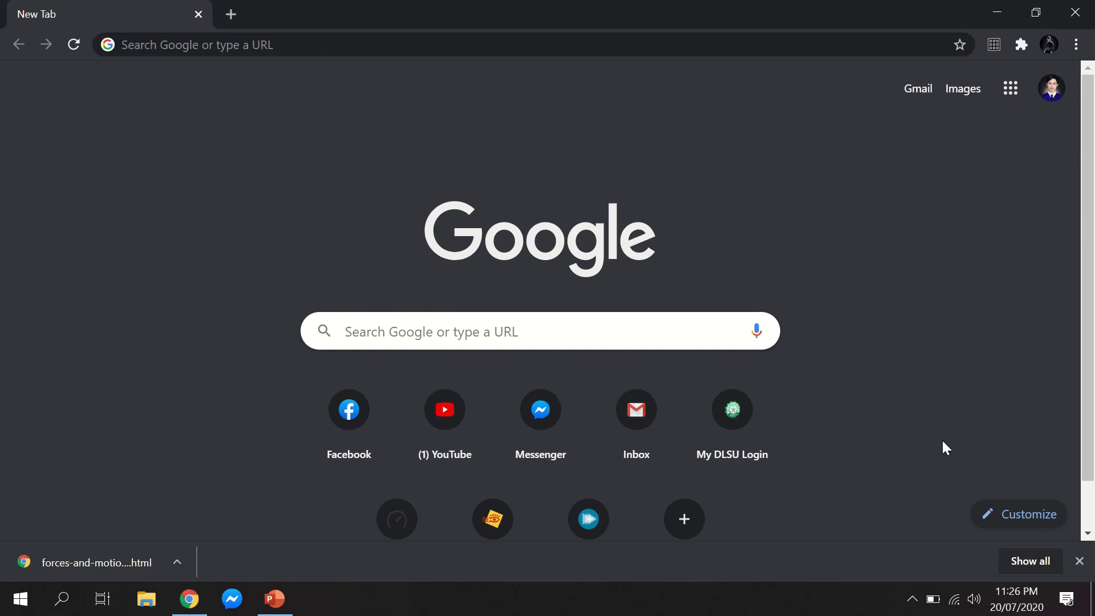
{"action": "left_click", "coordinate": [955, 600]}
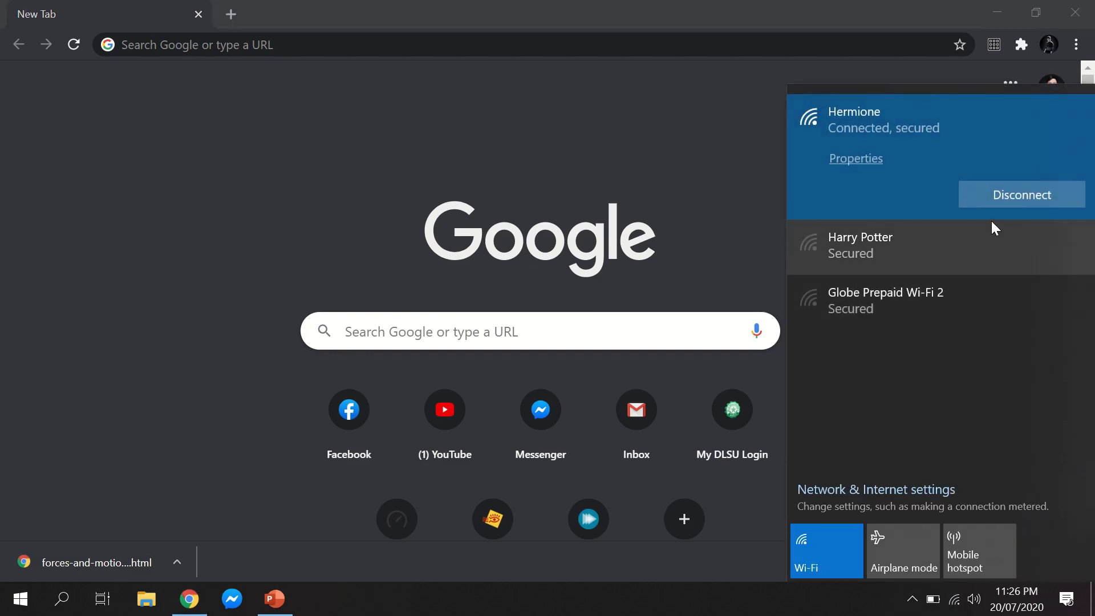
{"action": "left_click", "coordinate": [1007, 198]}
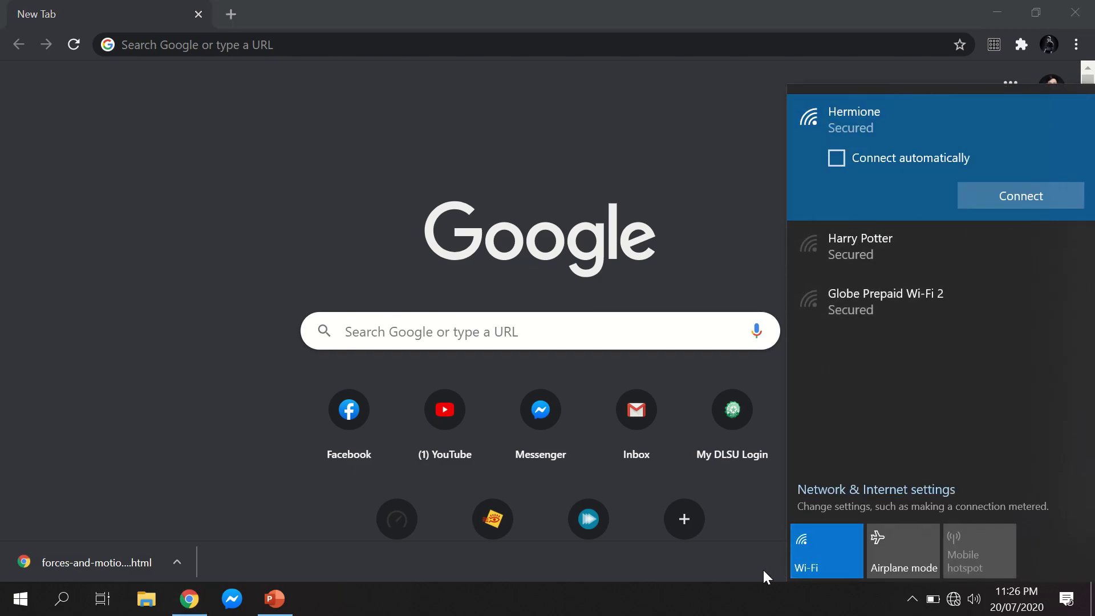
{"action": "left_click", "coordinate": [763, 569]}
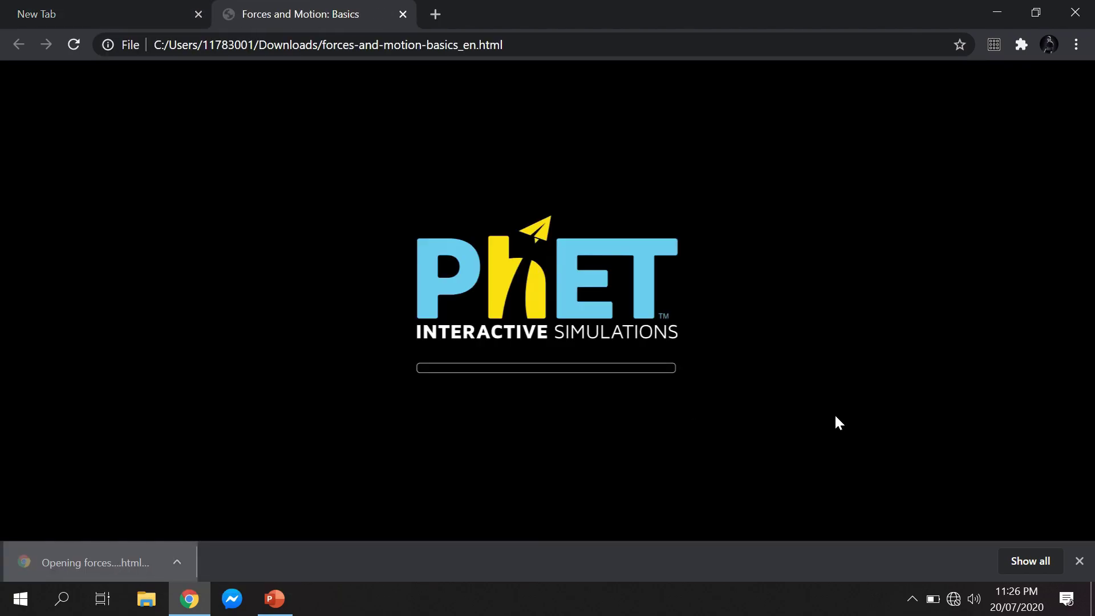
Close the empty tab and enter Net Force in the offline forces-and-motion-basics_en.html sim
{"action": "left_click", "coordinate": [198, 14]}
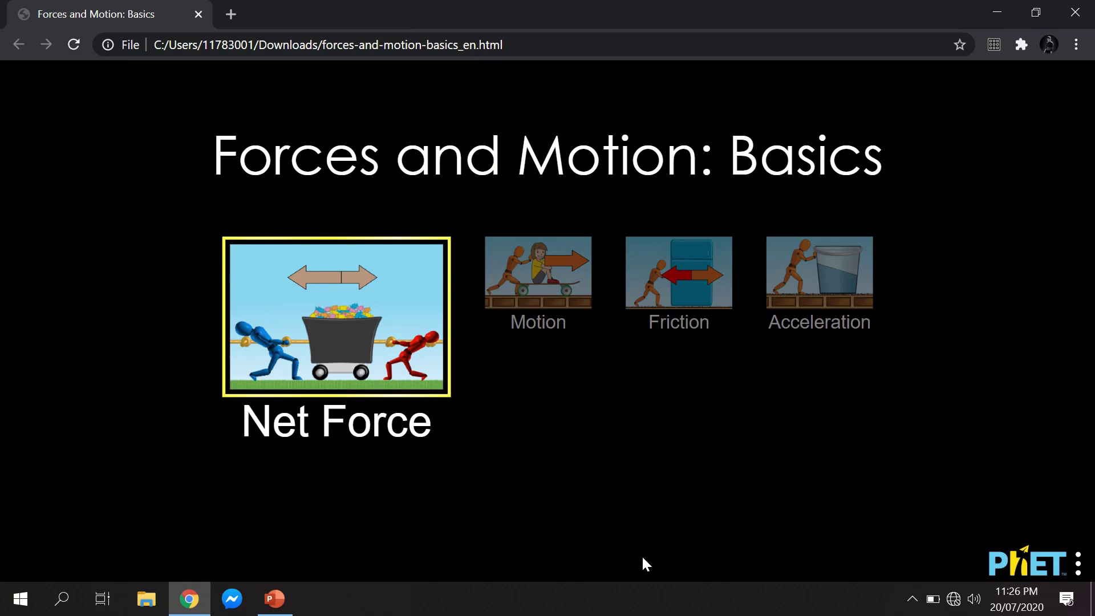
{"action": "left_click", "coordinate": [413, 359]}
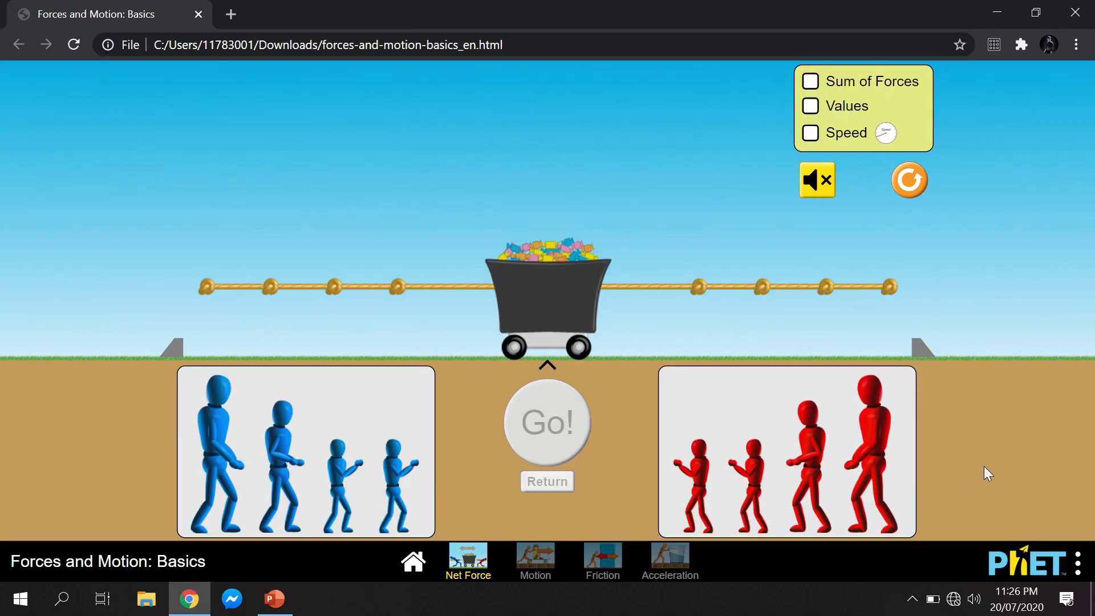